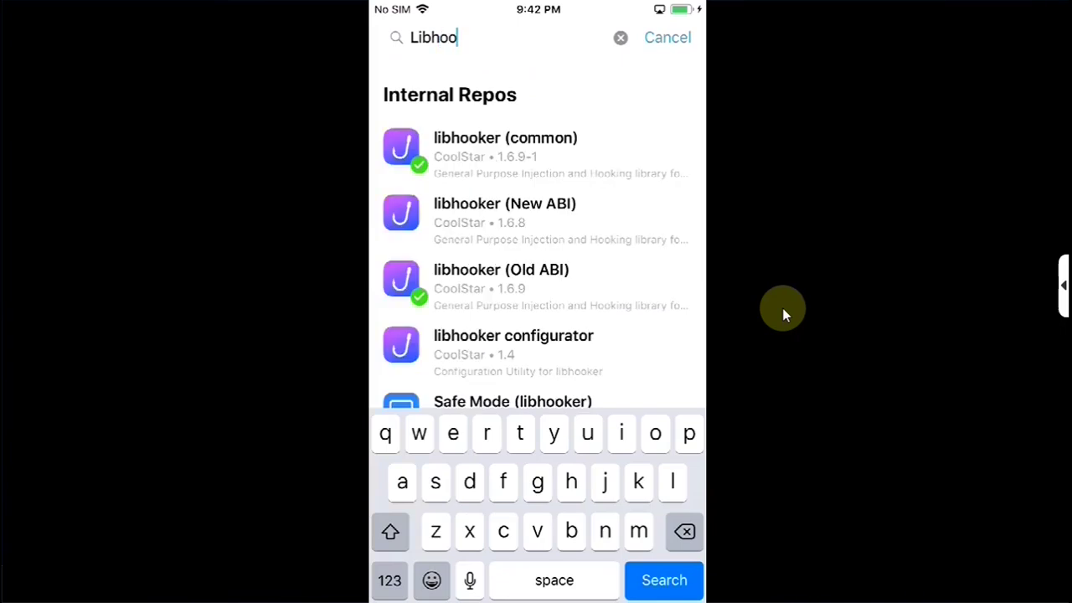
# Open the Filza File Manager 64-bit package from all categories of the TIGI Software repository
pyautogui.click(595, 144)
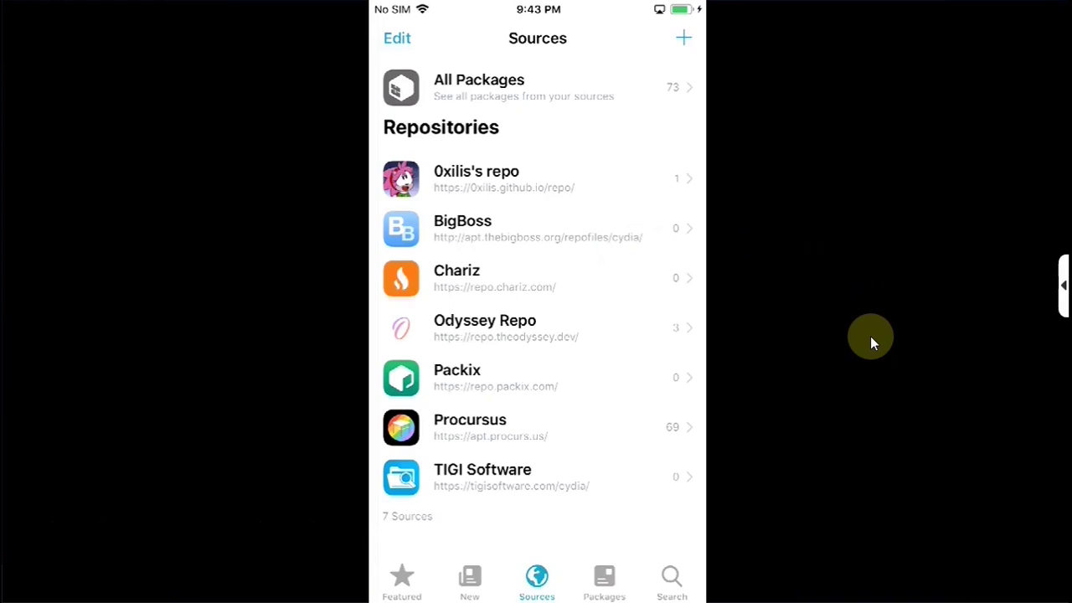
pyautogui.click(685, 40)
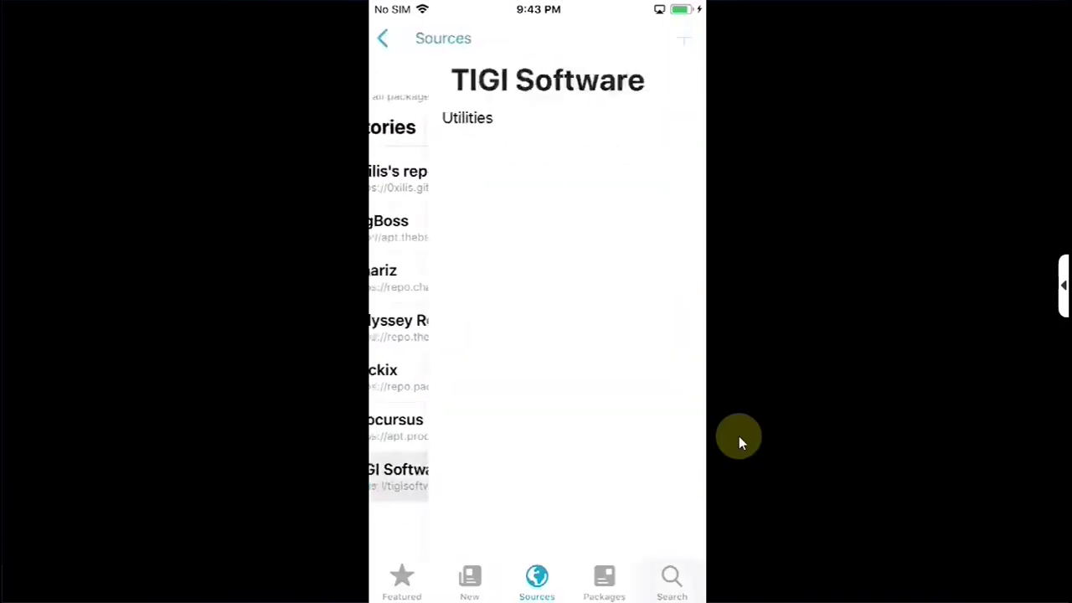
pyautogui.click(541, 84)
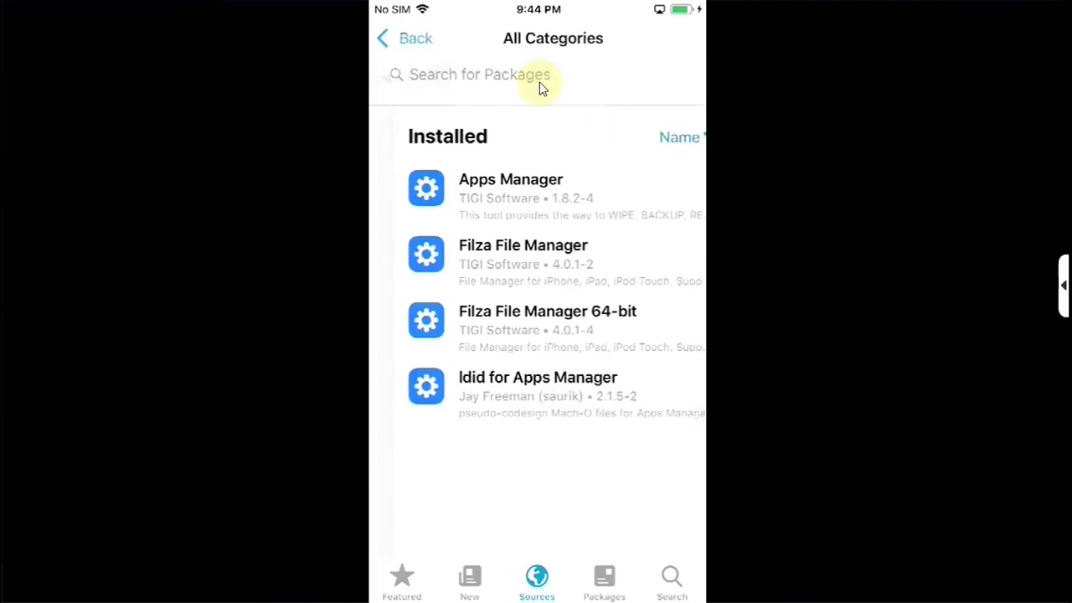
pyautogui.click(548, 330)
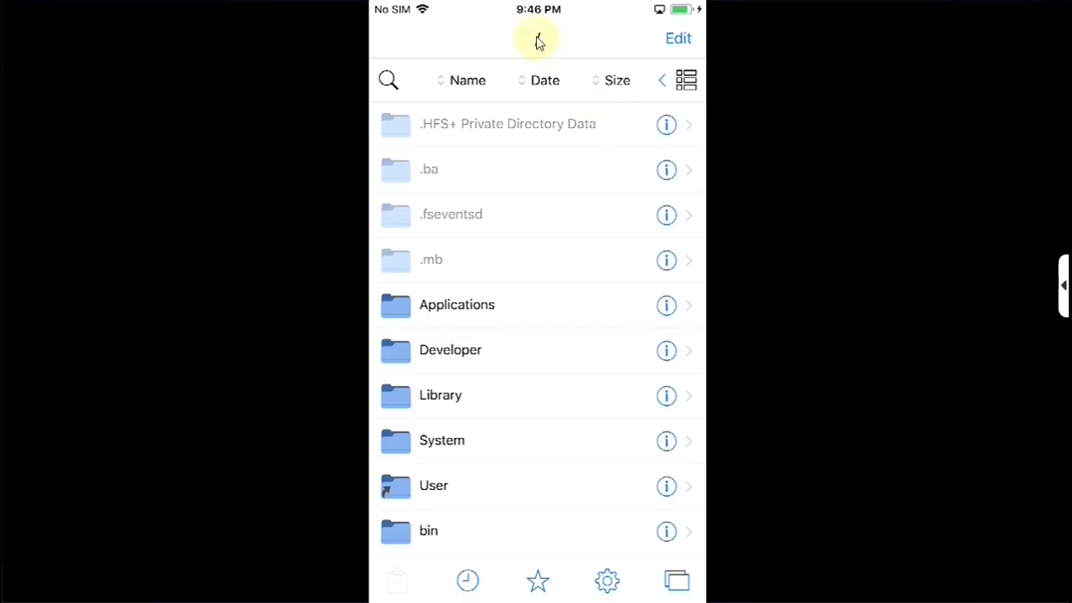
# Switch to Filza and navigate to the /var/containers/Bundle/Application folder
pyautogui.scroll(-10, 575, 351)
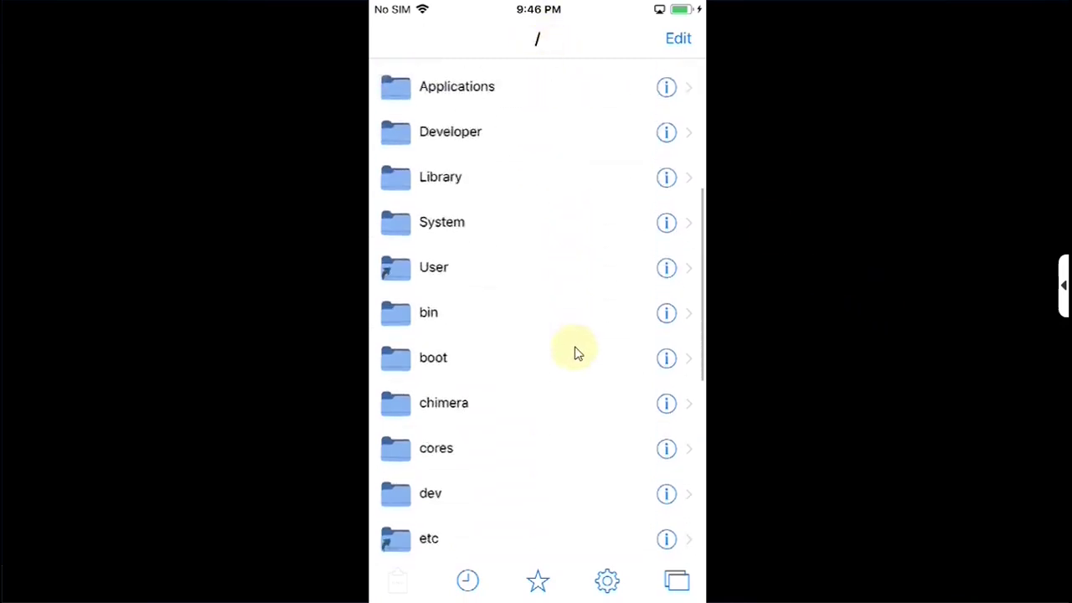
pyautogui.click(428, 477)
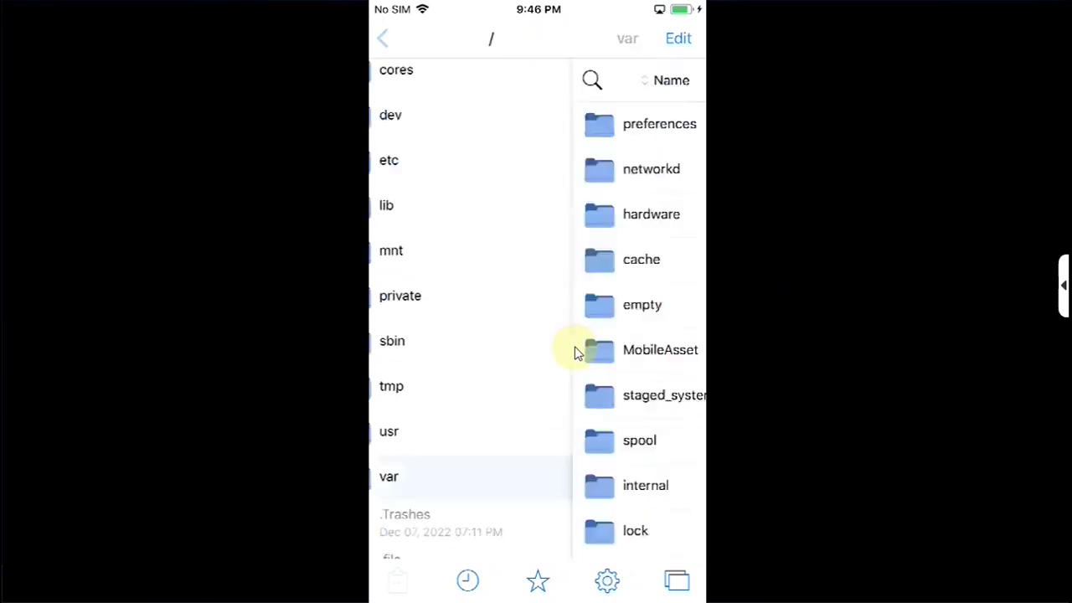
pyautogui.click(508, 407)
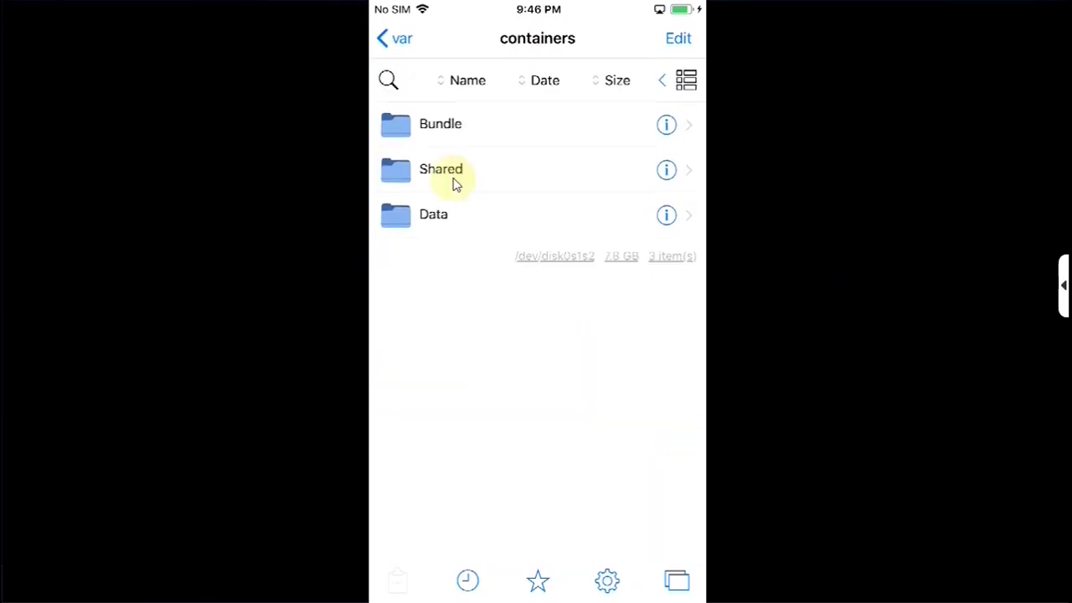
pyautogui.click(457, 182)
pyautogui.click(455, 180)
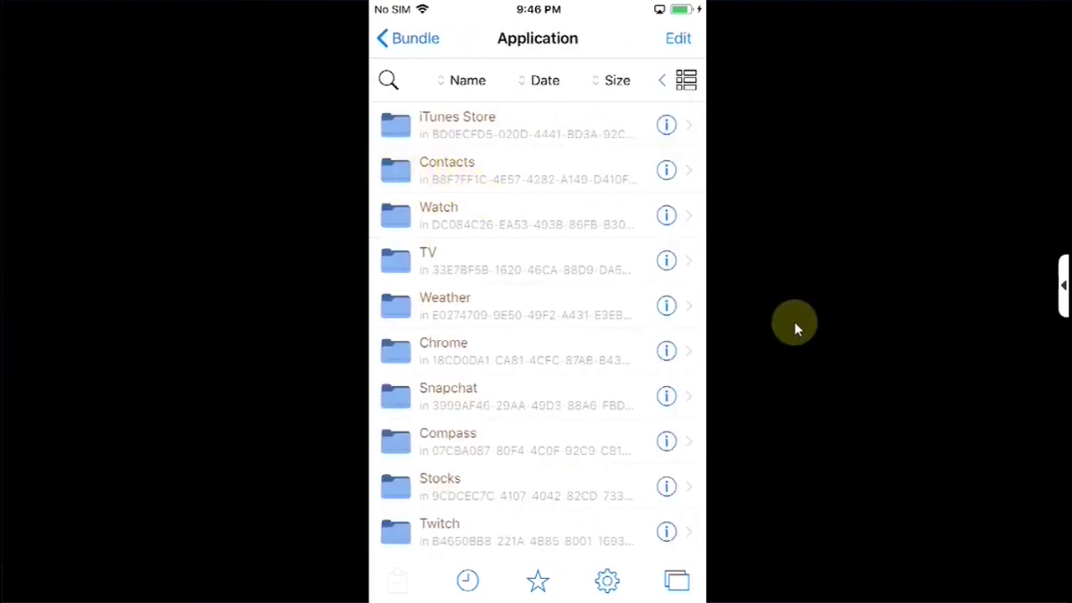
# Open the YouTube container folder and go into YouTube.app
pyautogui.scroll(-10, 537, 335)
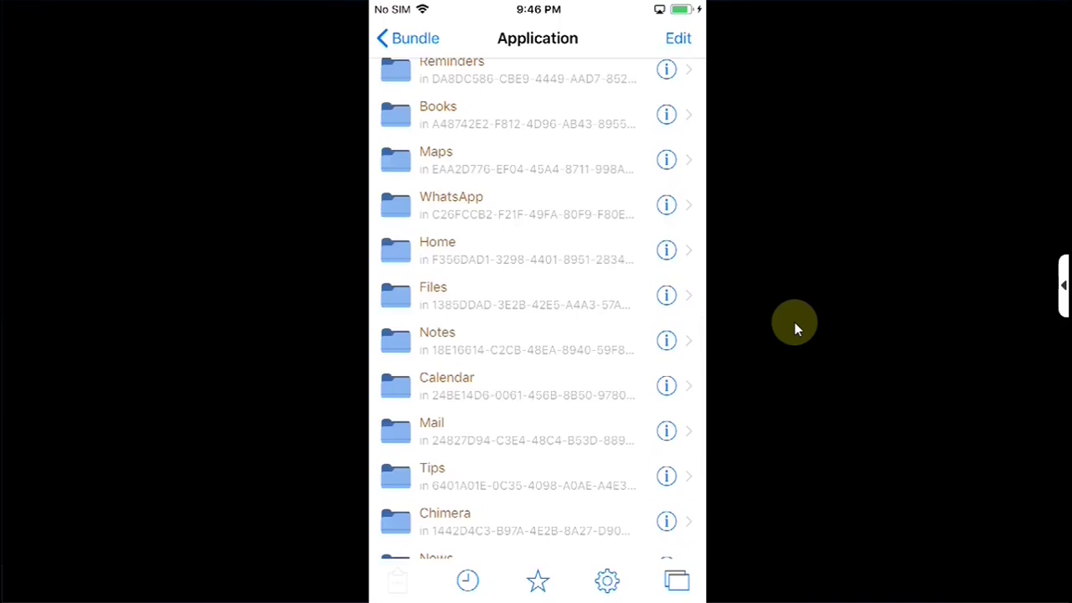
pyautogui.scroll(-5, 538, 335)
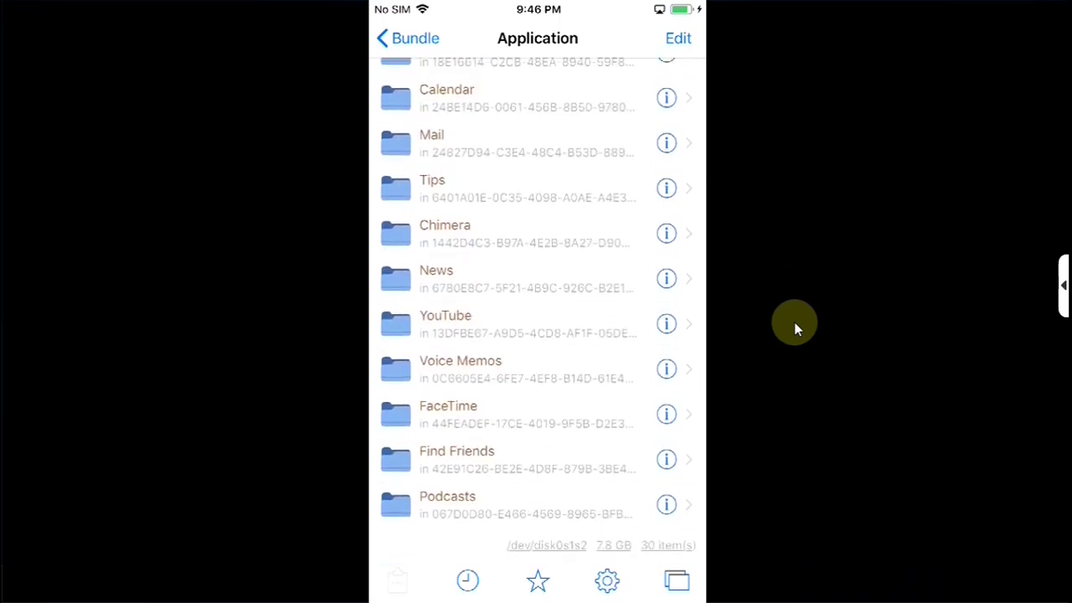
pyautogui.click(526, 327)
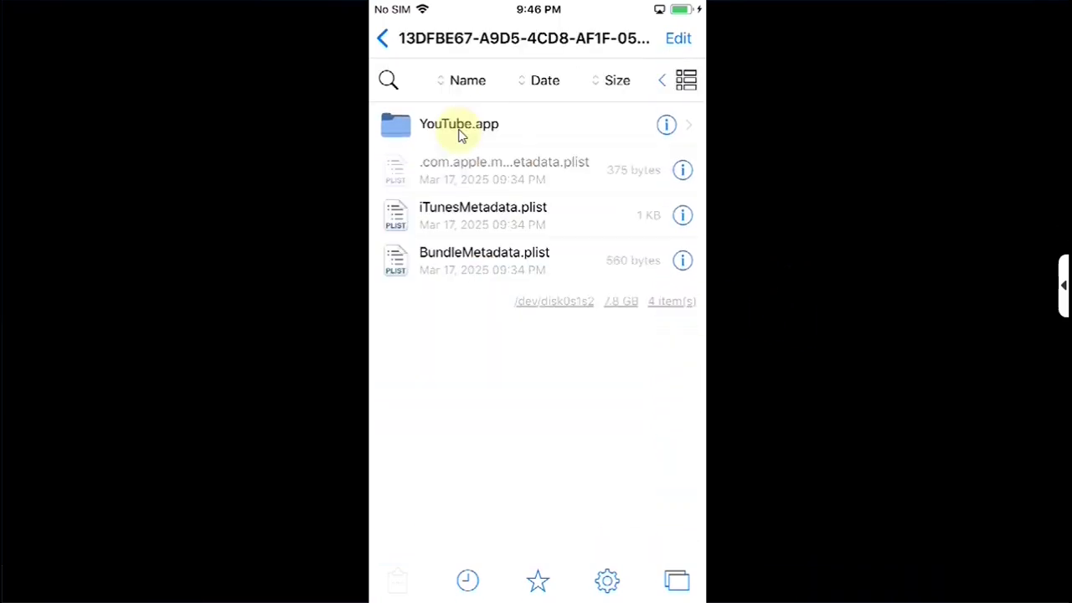
pyautogui.click(517, 125)
# Open YouTube's Info.plist and expand its Root dictionary
pyautogui.scroll(-15, 538, 335)
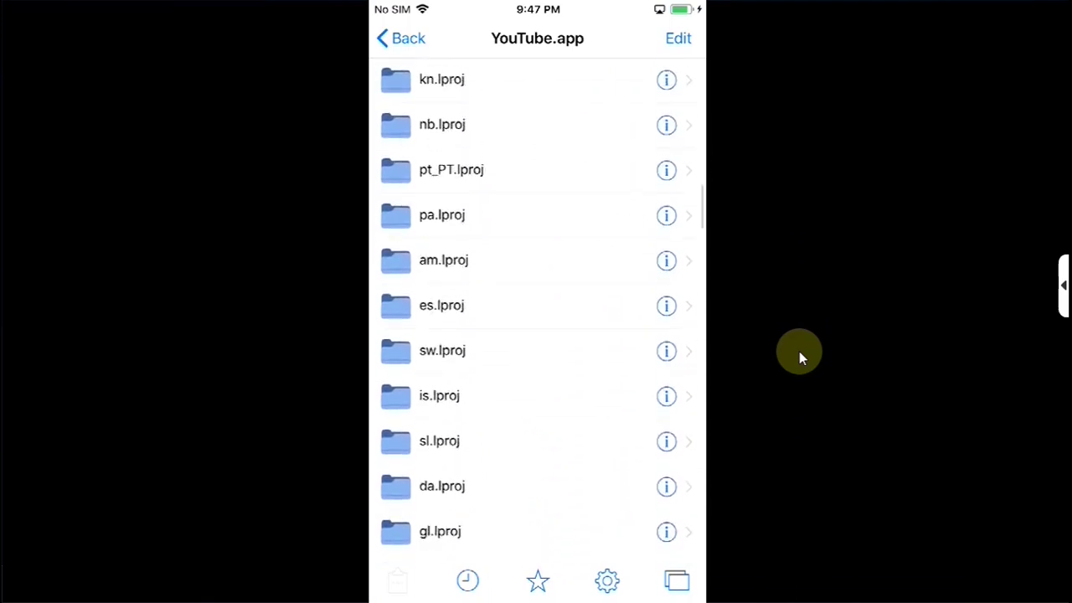
pyautogui.scroll(-10, 538, 308)
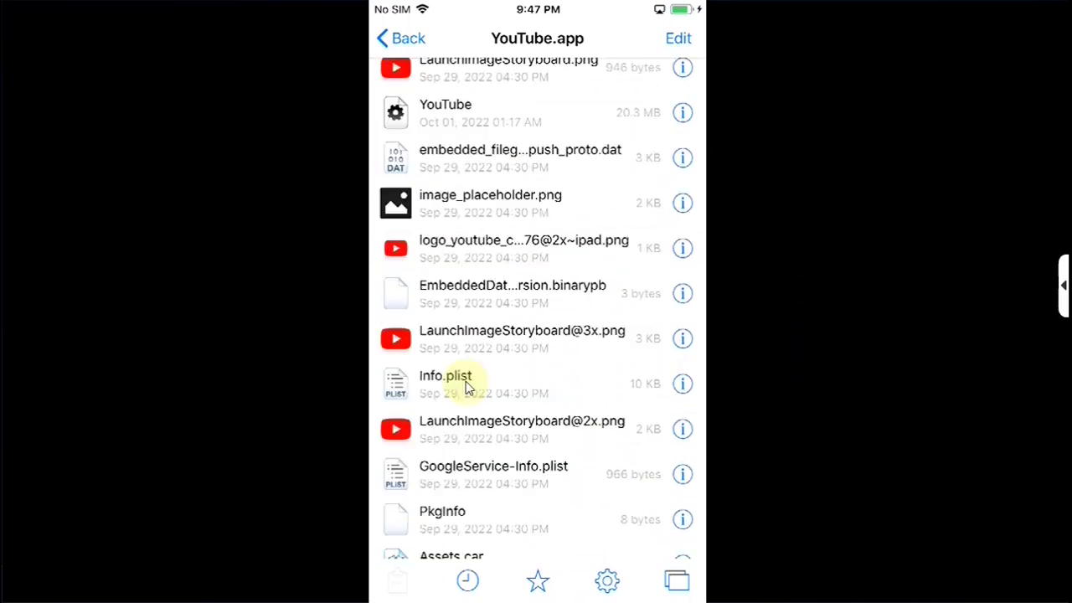
pyautogui.click(452, 379)
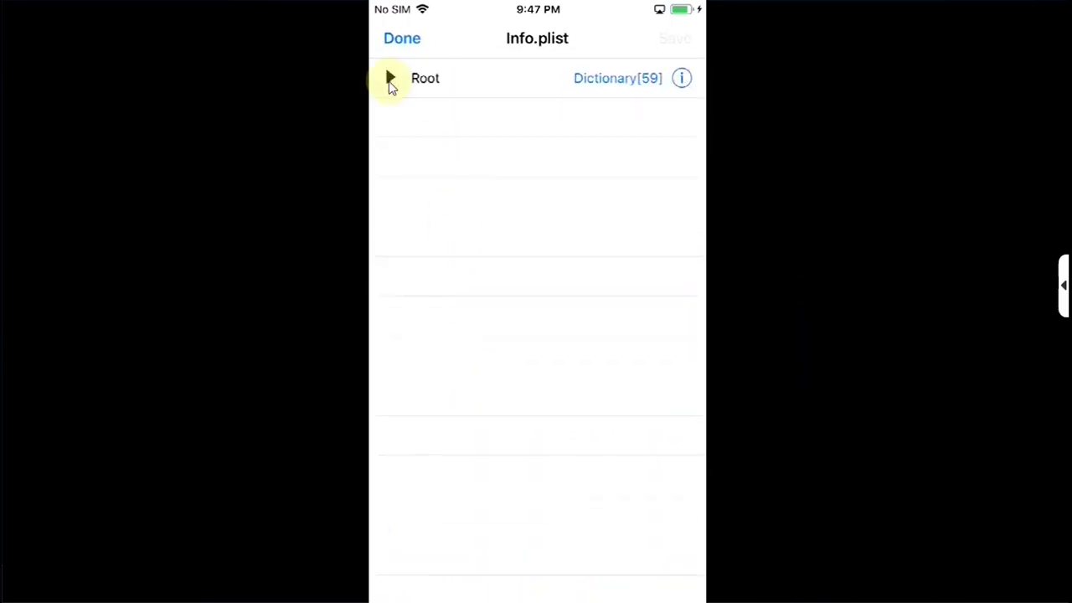
pyautogui.click(390, 80)
# Set the CFBundleShortVersionString value to 20.11.6 and return to the property list
pyautogui.scroll(-3, 536, 335)
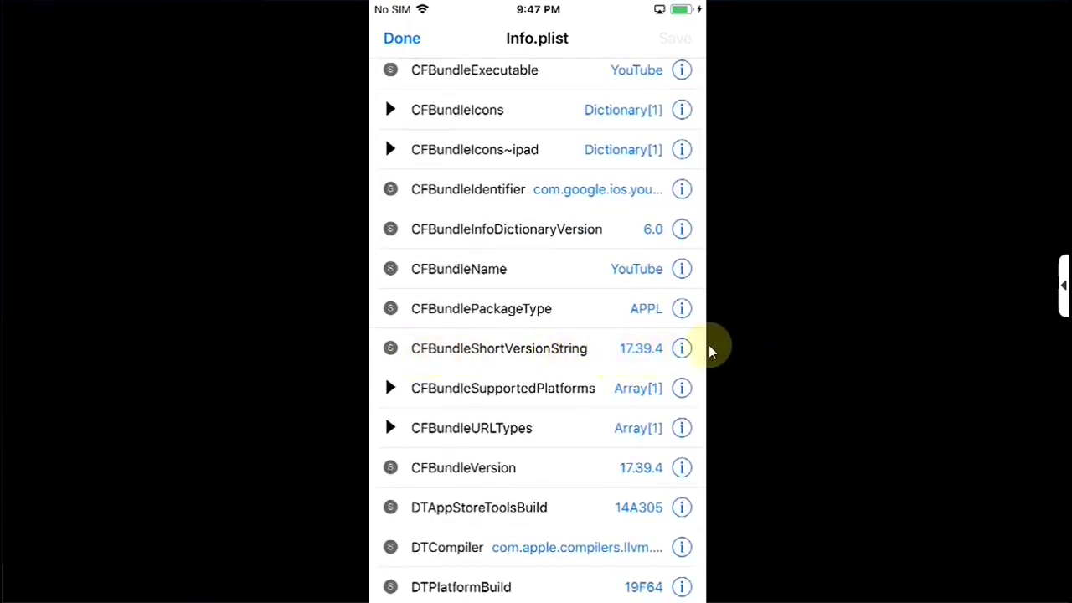
pyautogui.press('BackSpace')
pyautogui.press('BackSpace')
pyautogui.press('BackSpace')
pyautogui.press('BackSpace')
pyautogui.press('BackSpace')
pyautogui.press('BackSpace')
pyautogui.press('BackSpace')
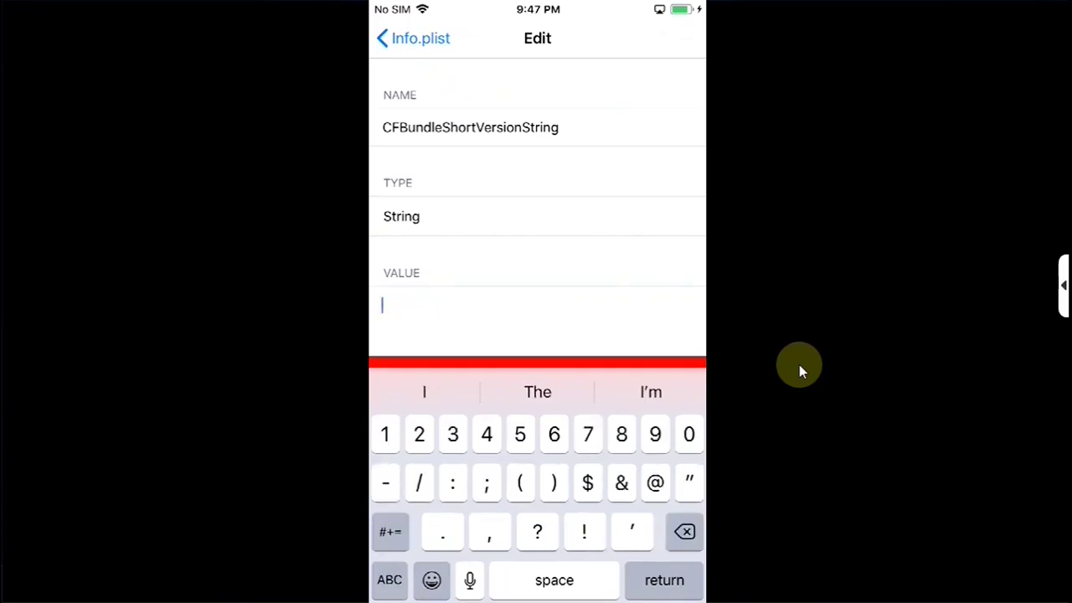
pyautogui.write('20.')
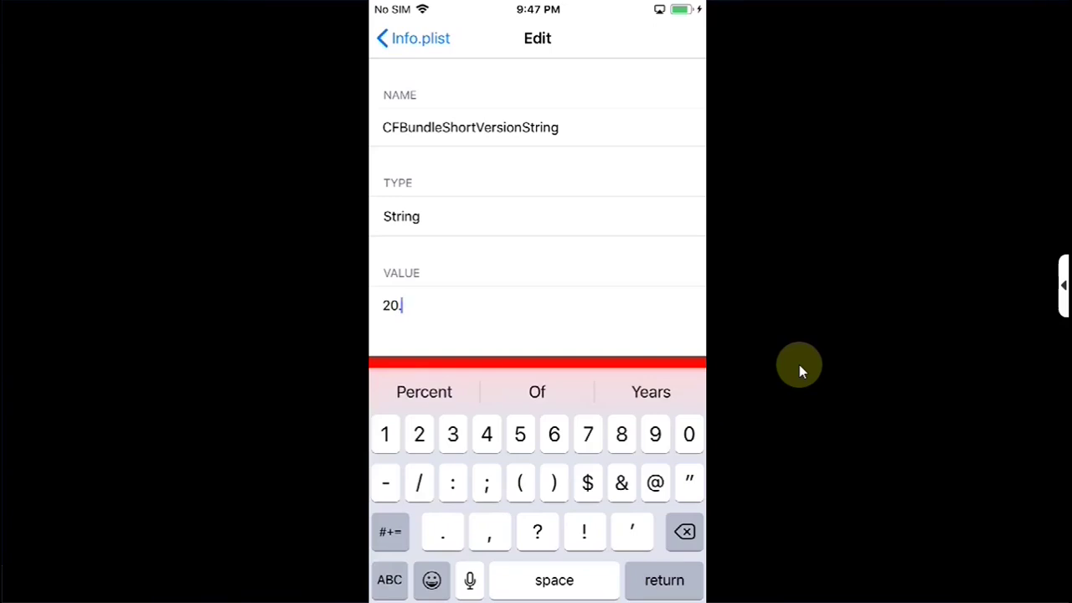
pyautogui.write('11.6')
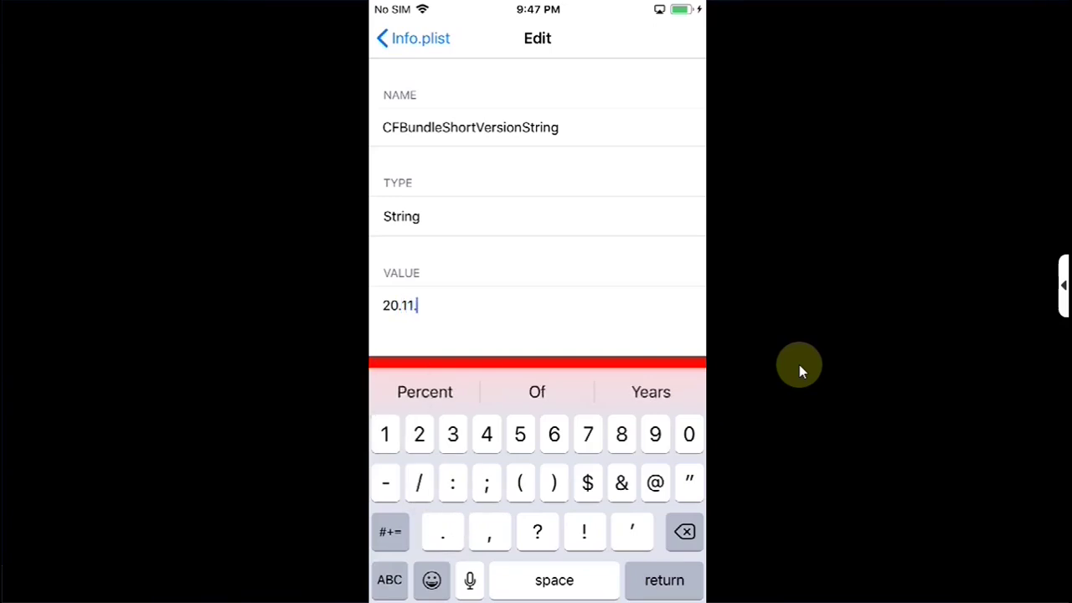
pyautogui.click(423, 44)
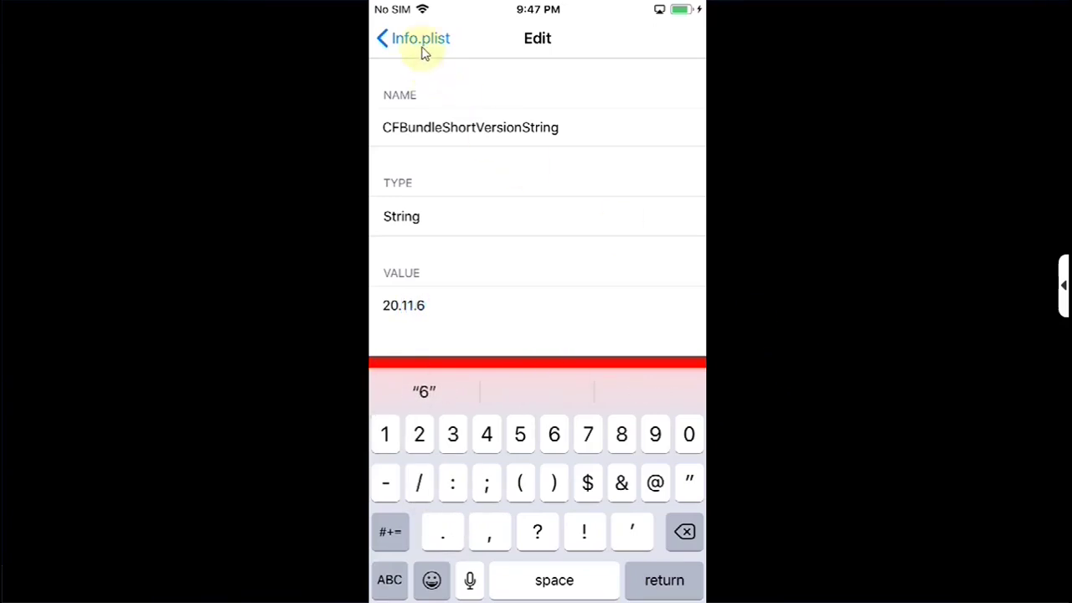
# Set the CFBundleVersion value to 20.11.6, and save and close Info.plist
pyautogui.scroll(-3, 813, 415)
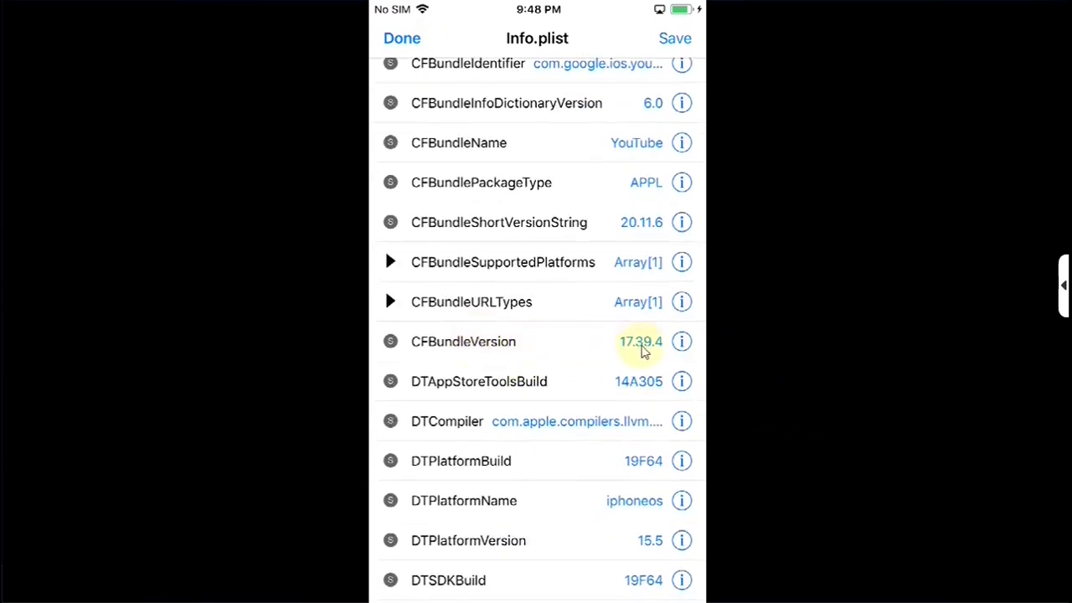
pyautogui.click(646, 344)
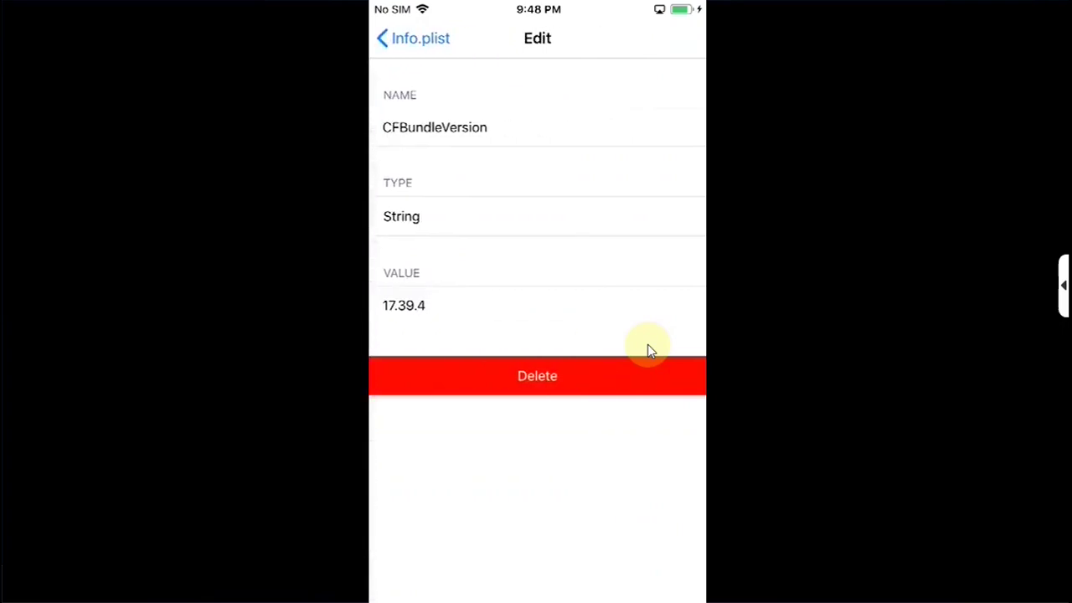
pyautogui.press('BackSpace')
pyautogui.press('BackSpace')
pyautogui.press('BackSpace')
pyautogui.press('BackSpace')
pyautogui.press('BackSpace')
pyautogui.press('BackSpace')
pyautogui.press('BackSpace')
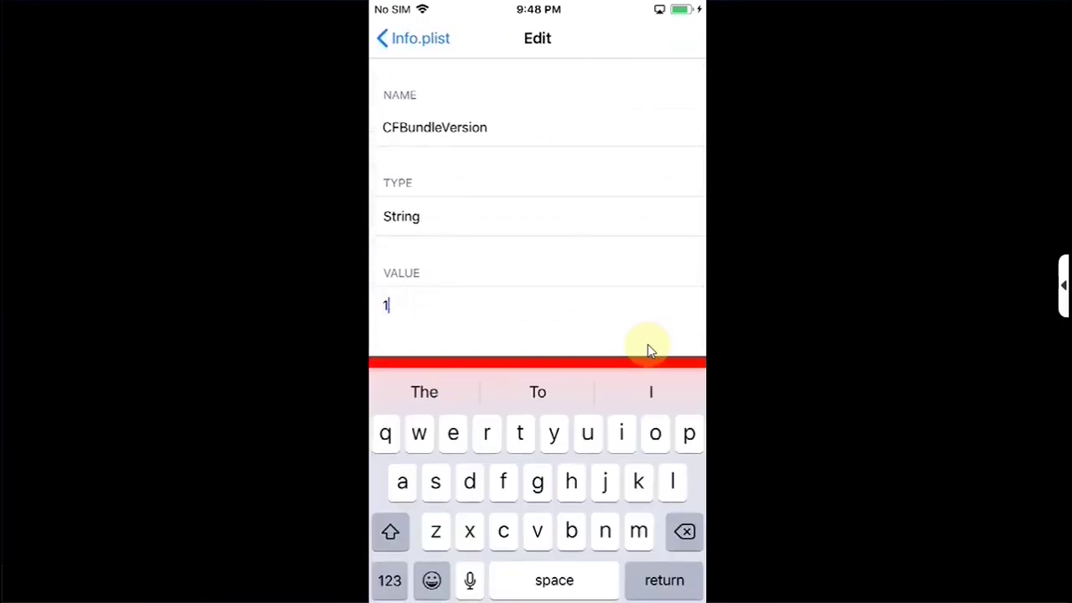
pyautogui.write('20.11.6')
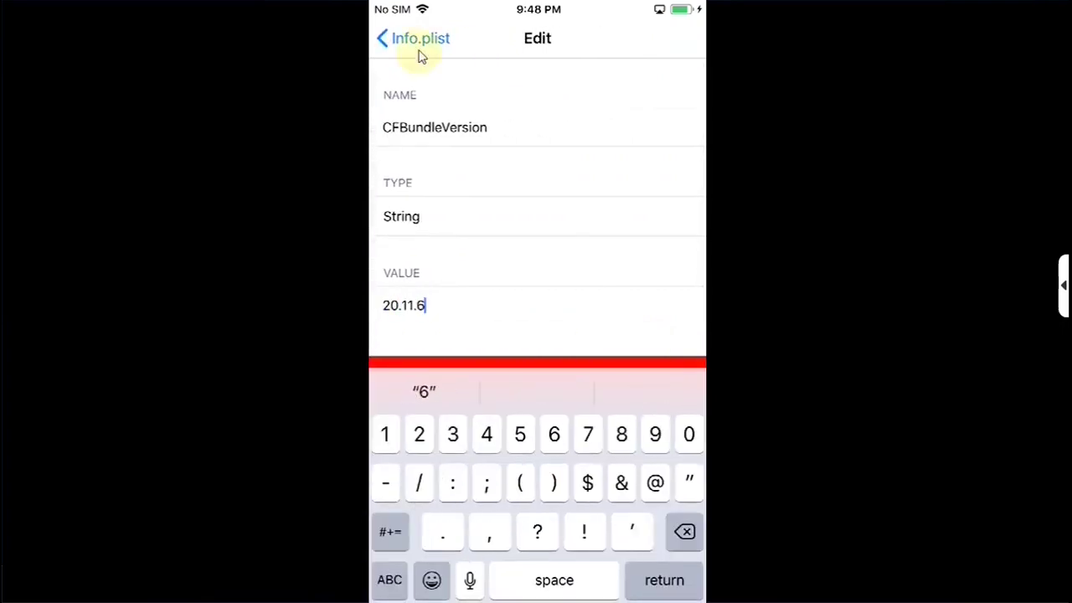
pyautogui.click(420, 52)
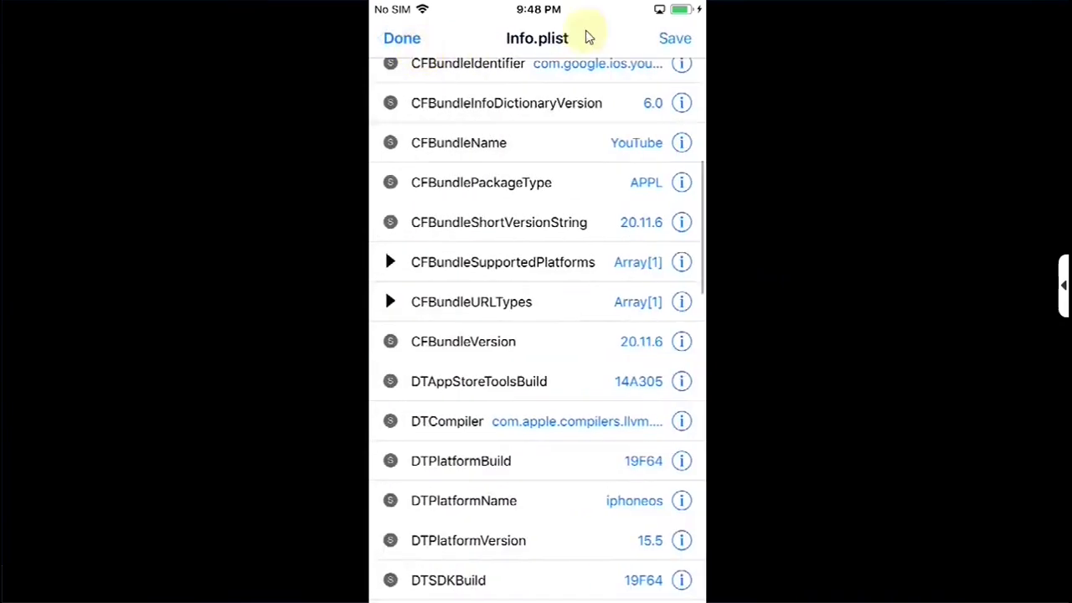
pyautogui.click(692, 51)
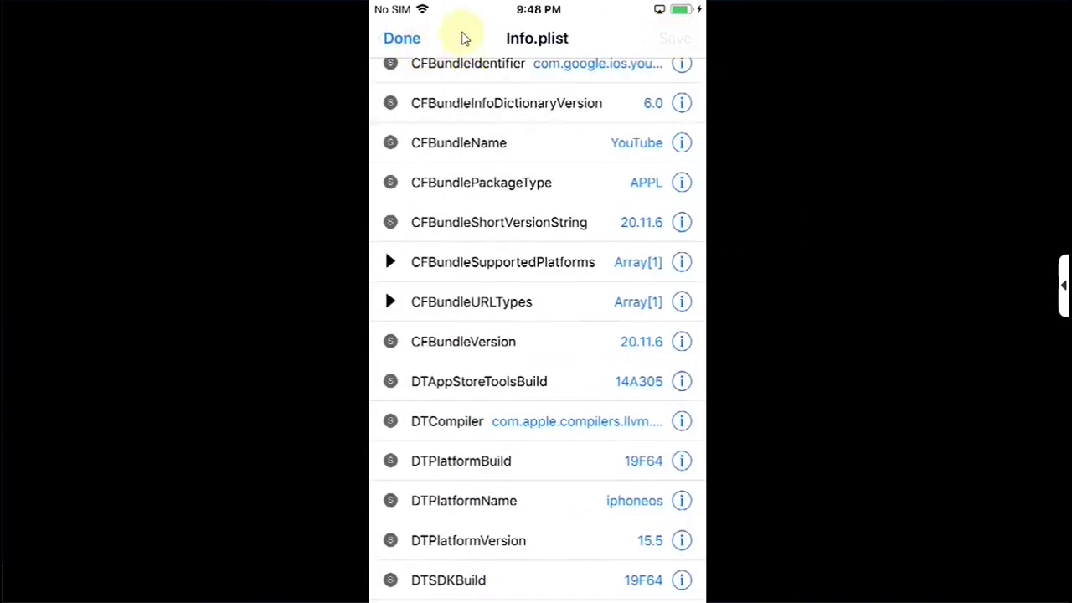
pyautogui.click(402, 40)
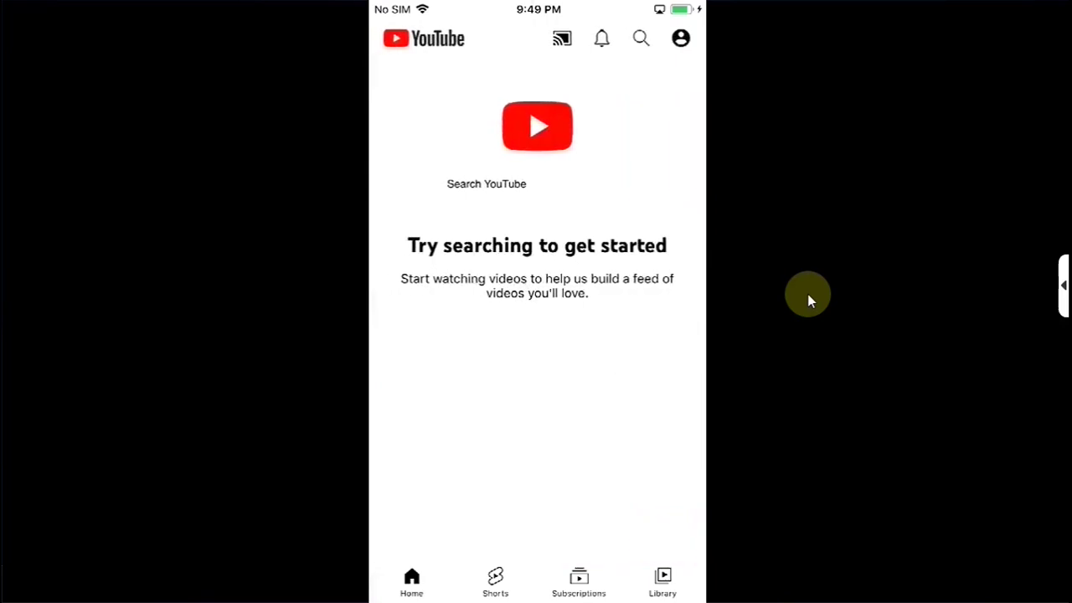
# Switch to YouTube and view its Shorts feed
pyautogui.click(495, 579)
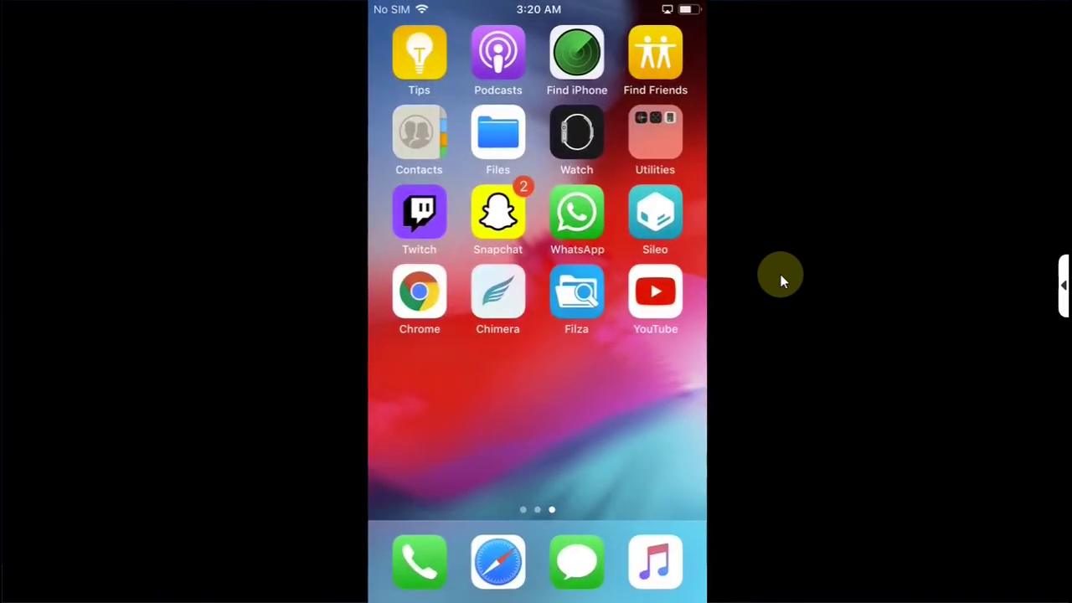
# Switch to Sileo and open the AppData package from all categories of Fouad's Repo
pyautogui.click(647, 219)
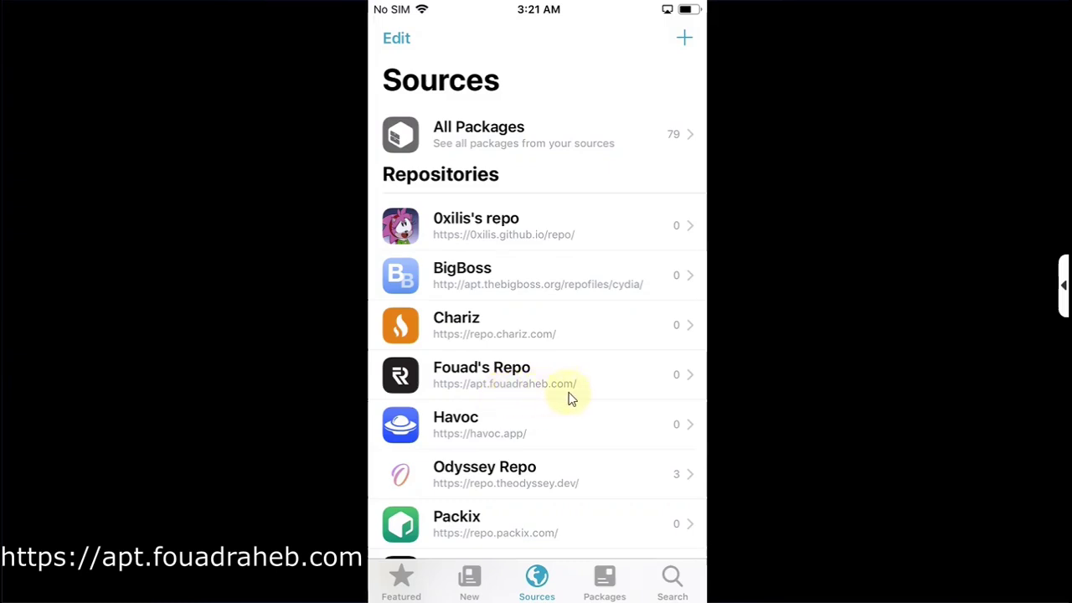
pyautogui.click(501, 382)
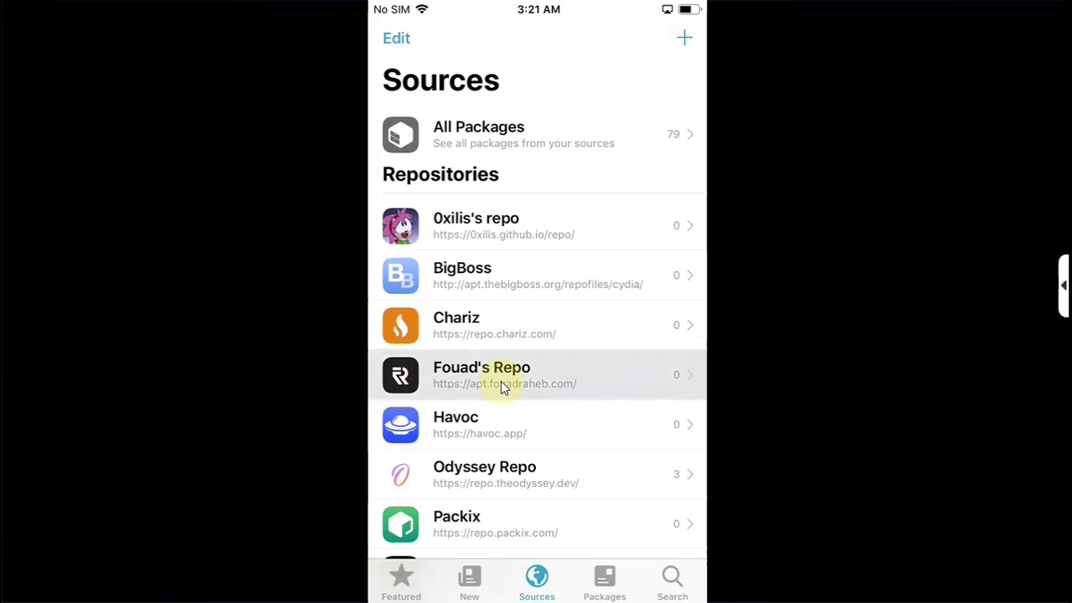
pyautogui.click(481, 76)
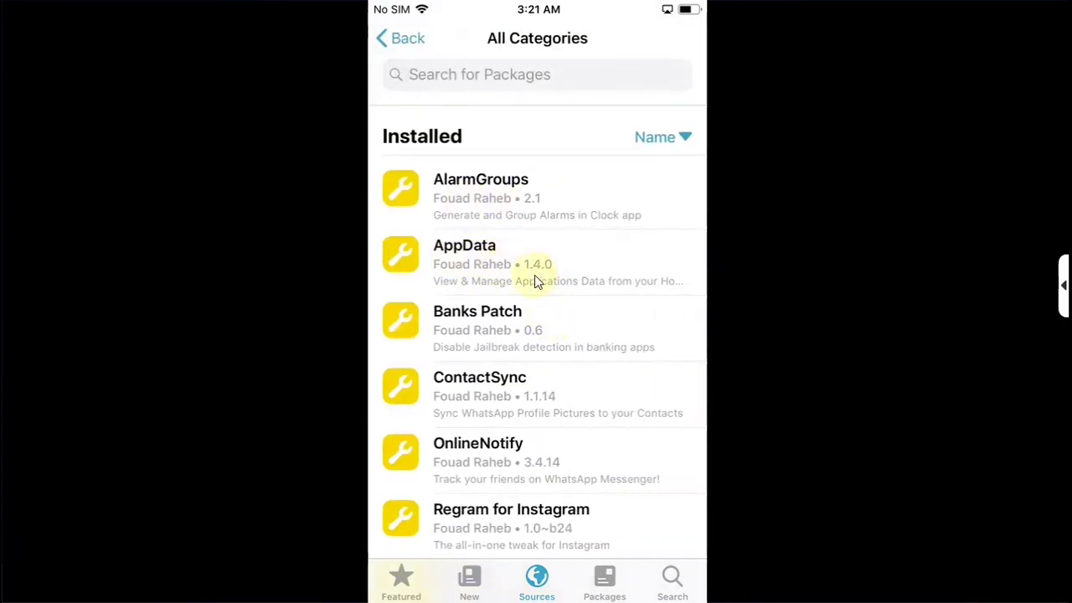
pyautogui.click(535, 276)
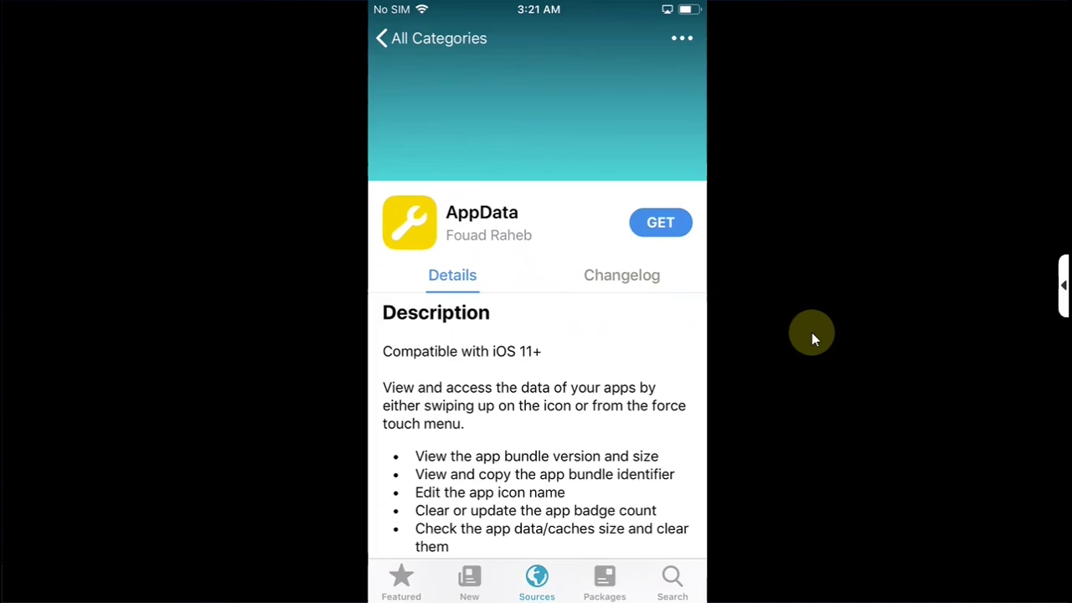
# Queue the AppData package for installation and confirm the install
pyautogui.click(666, 224)
pyautogui.click(472, 537)
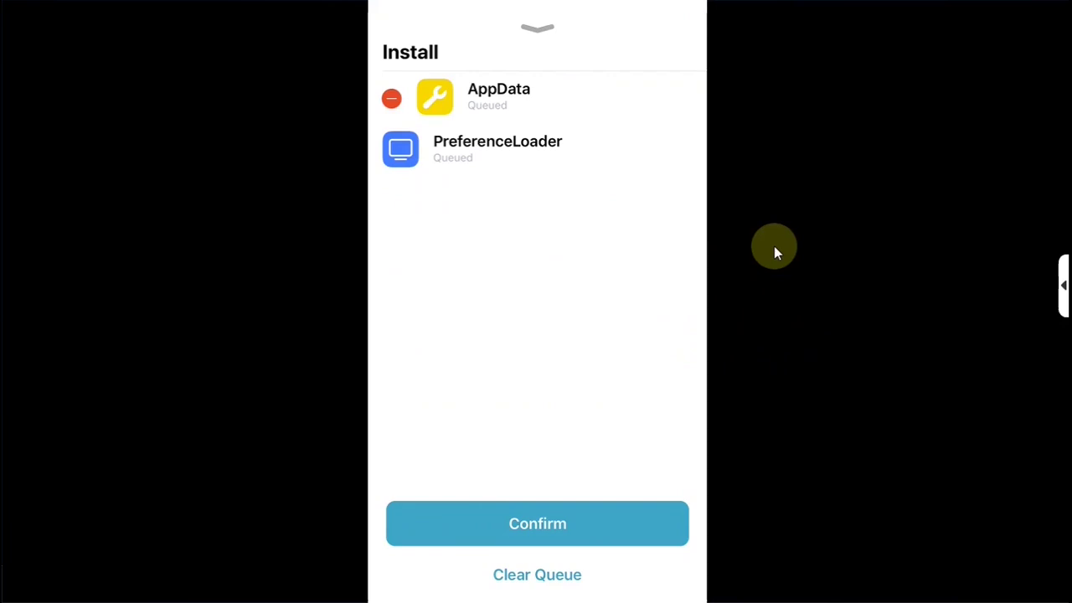
pyautogui.click(534, 521)
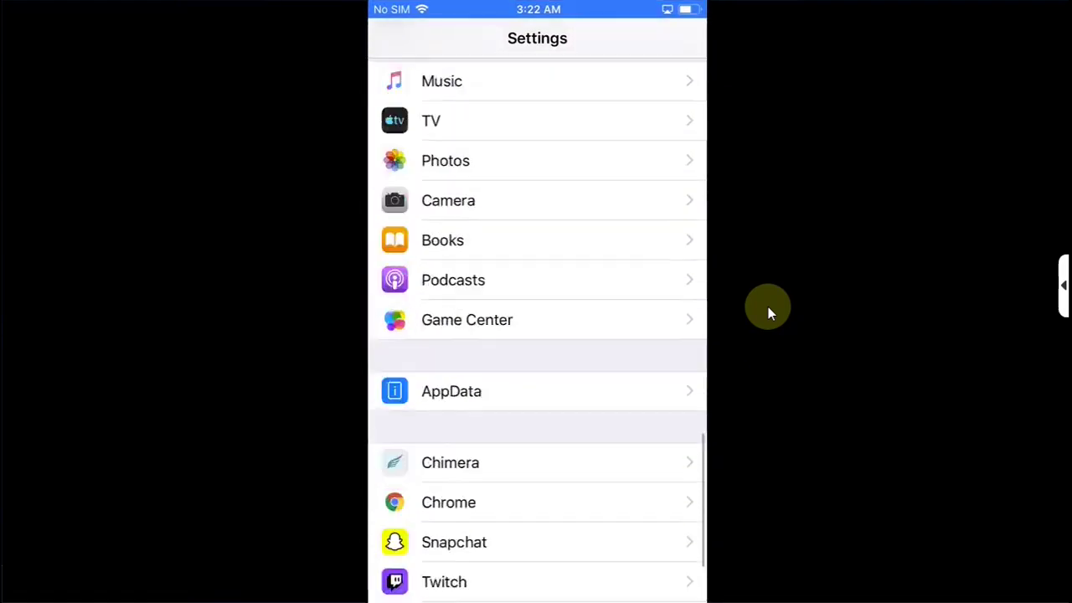
# Review the AppData activation options in the Settings app and return to the home screen
pyautogui.click(445, 244)
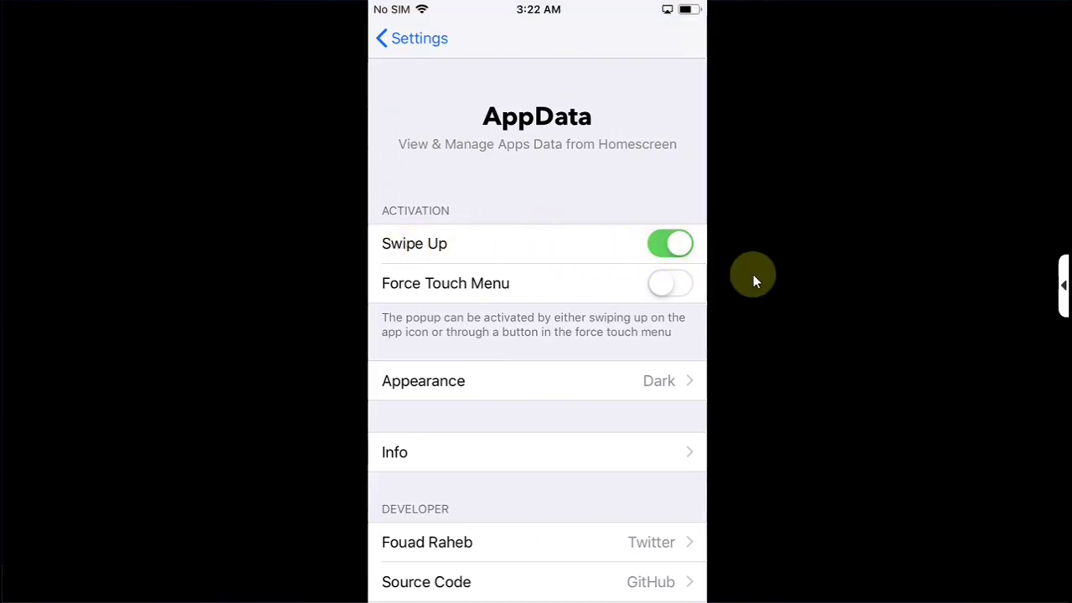
pyautogui.press('super+shift+h')
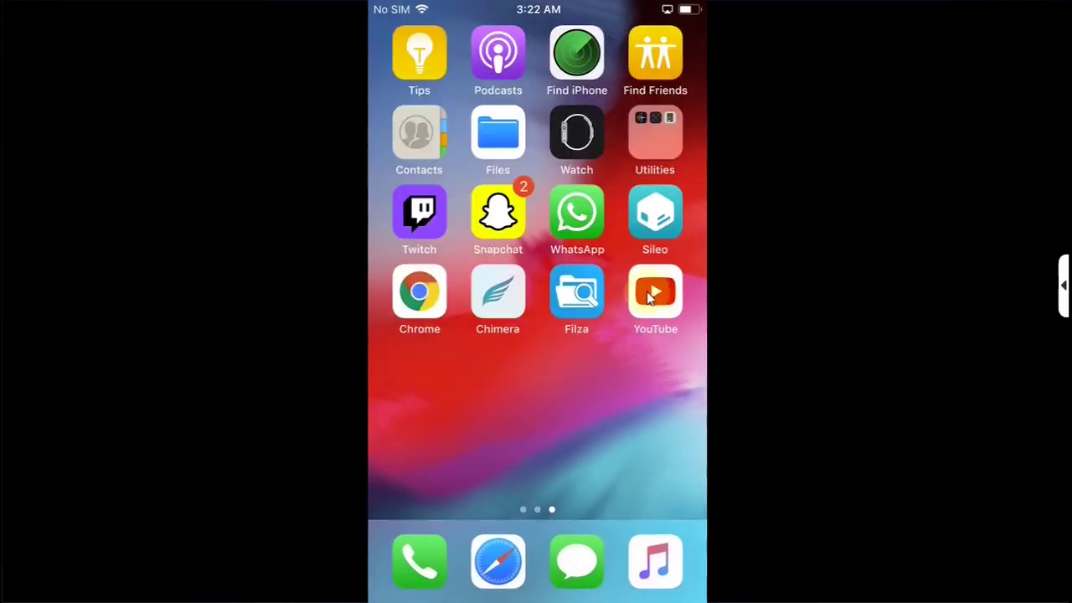
# Use the AppData popup on the YouTube icon to clear YouTube's app data and caches
pyautogui.click(657, 295)
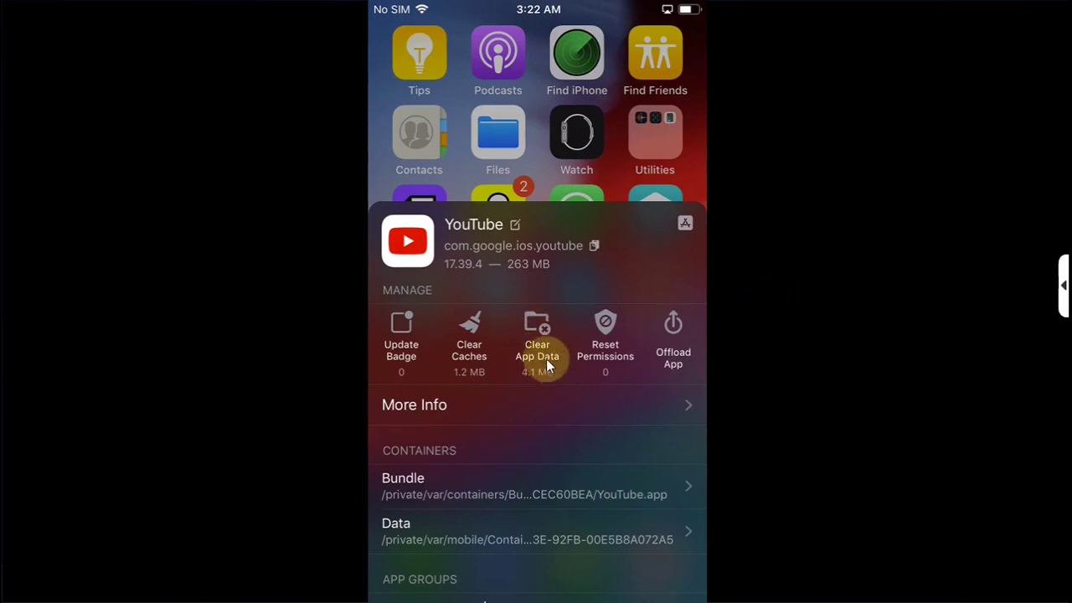
pyautogui.click(595, 363)
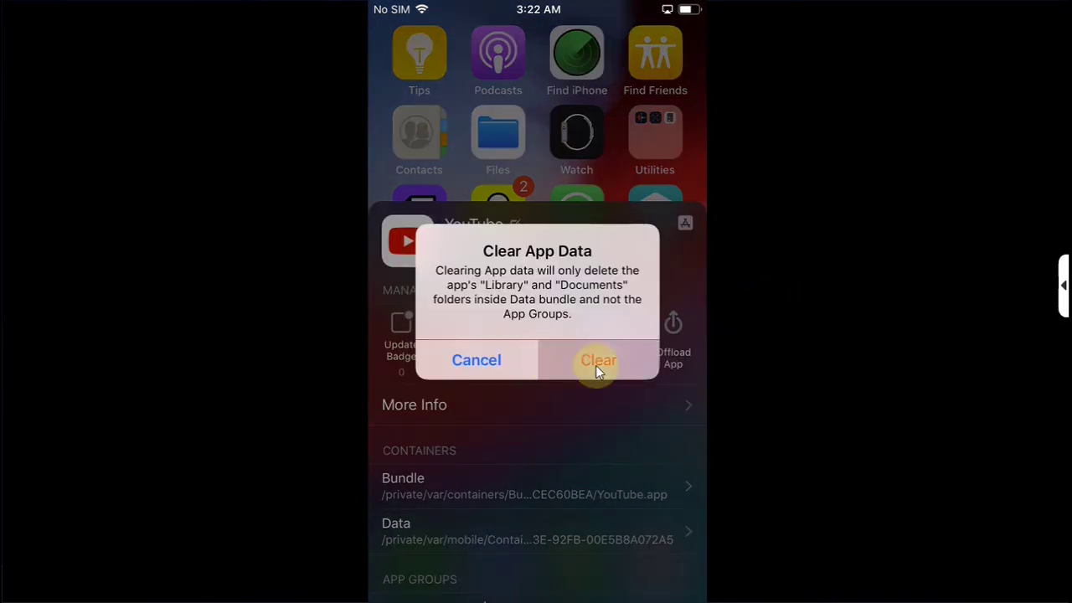
pyautogui.click(471, 356)
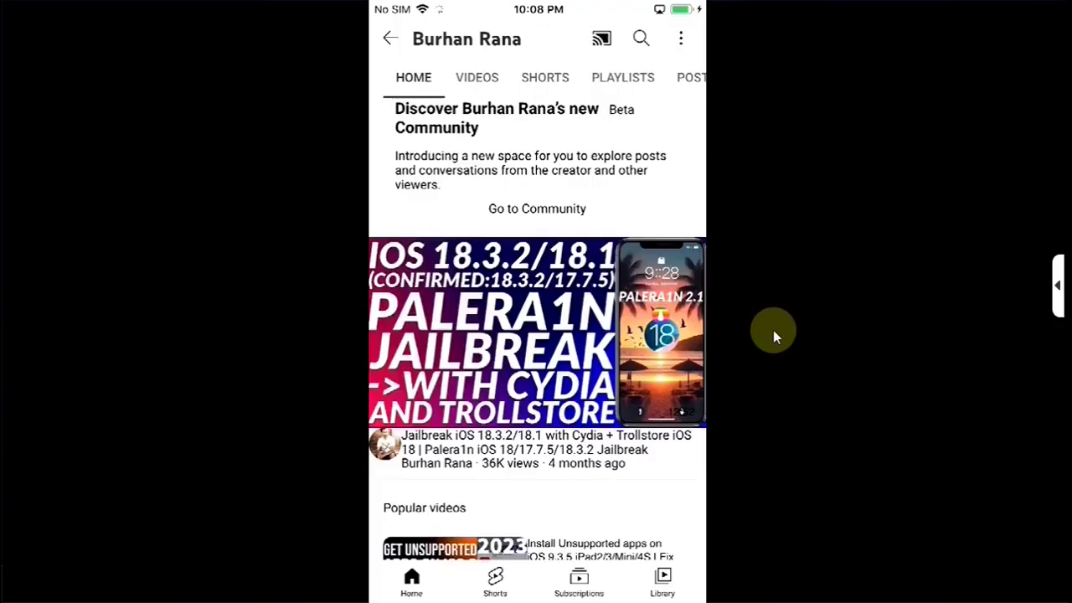
# Switch to YouTube and browse the popular videos on the channel's home page
pyautogui.scroll(-5, 538, 335)
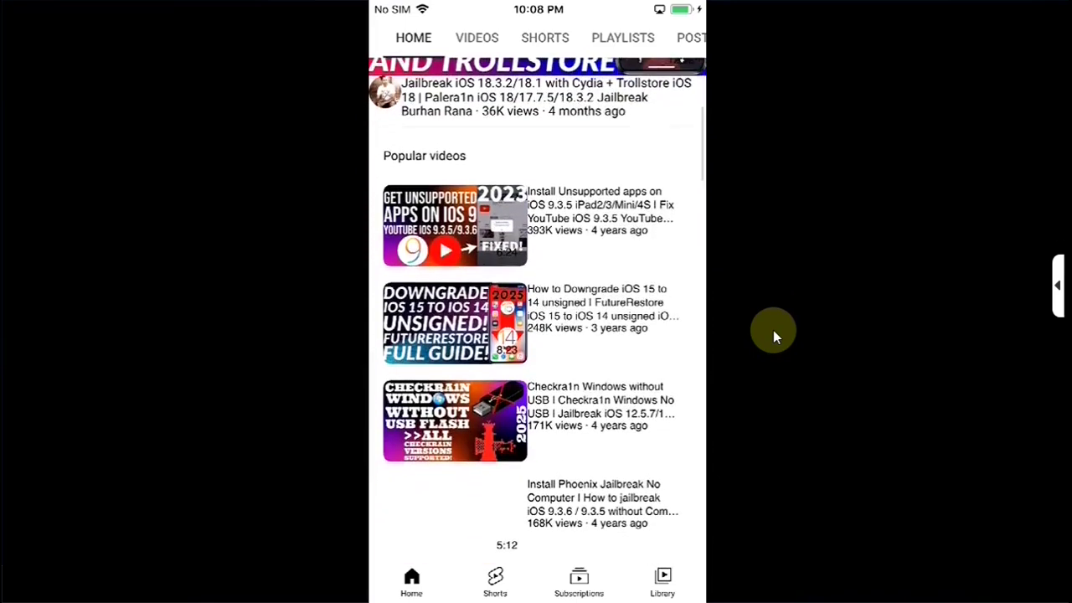
pyautogui.scroll(5, 538, 335)
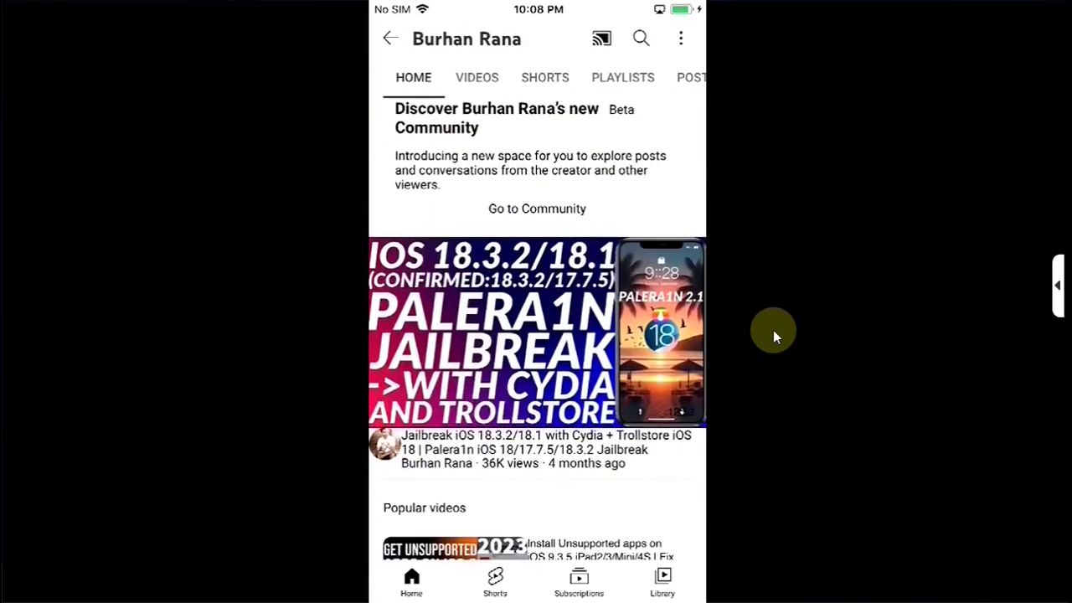